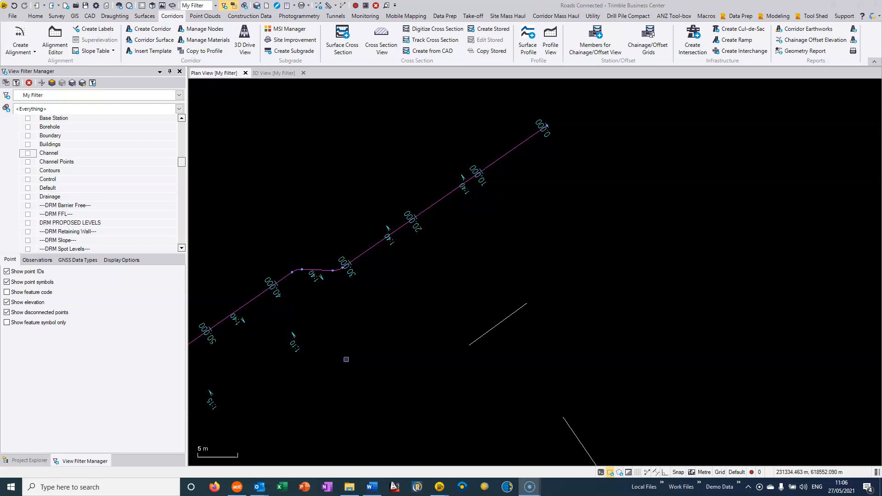
scroll(350, 297, "down", 1)
middle_click_drag(351, 297, 361, 305)
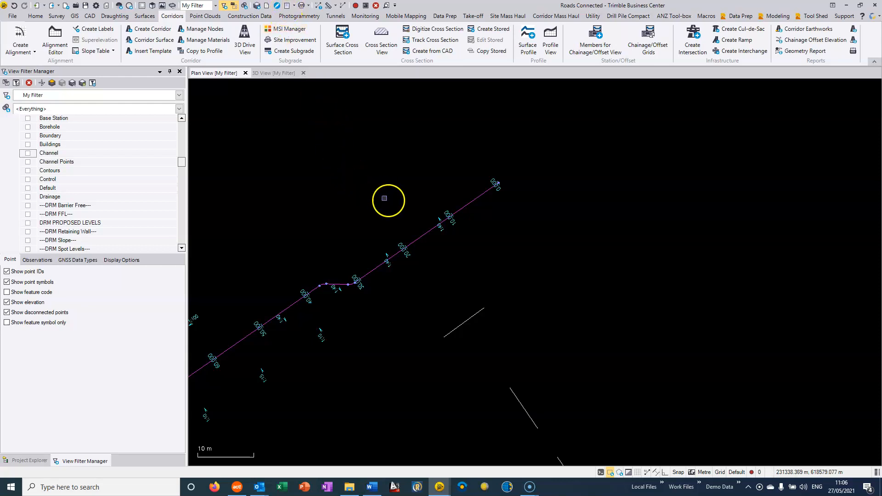
mouse_move(394, 203)
middle_mouse_down()
mouse_move(388, 191)
mouse_move(409, 210)
middle_mouse_up()
scroll(384, 207, "up", 2)
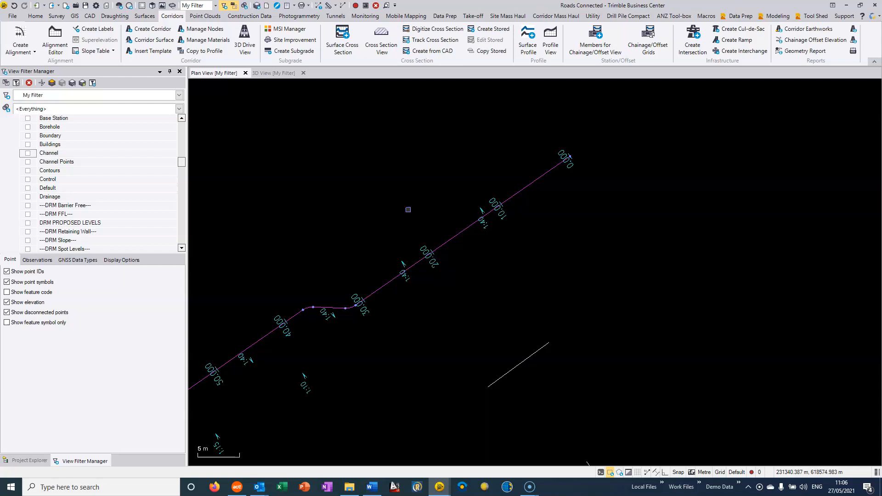
middle_click_drag(395, 230, 410, 221)
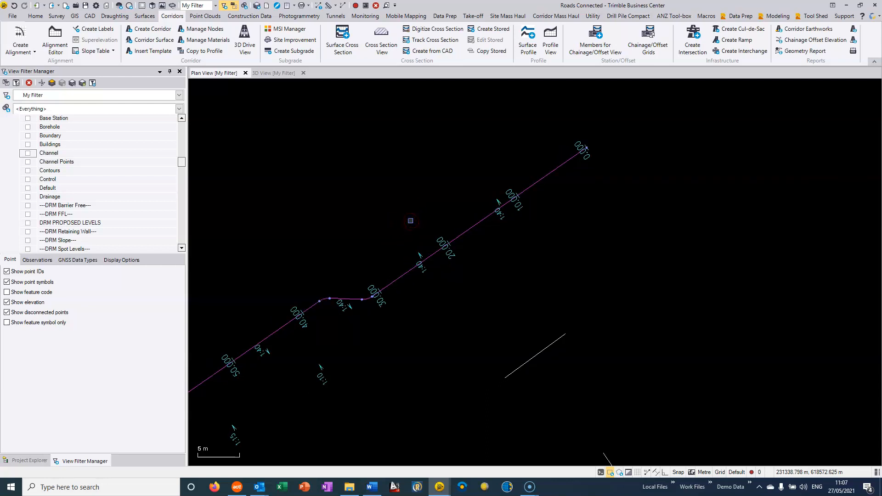
middle_click_drag(375, 237, 388, 239)
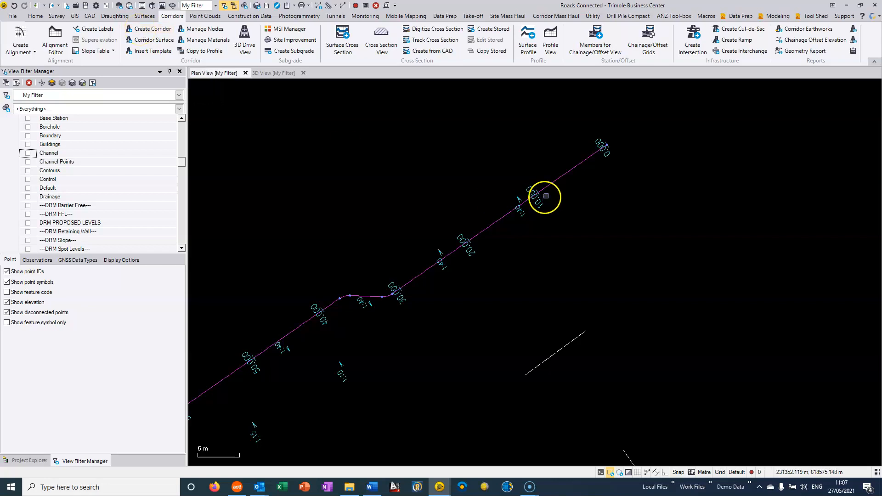
Display the properties of the horizontal alignment labelled with chainages in the plan view
left_click(561, 179)
right_click(562, 179)
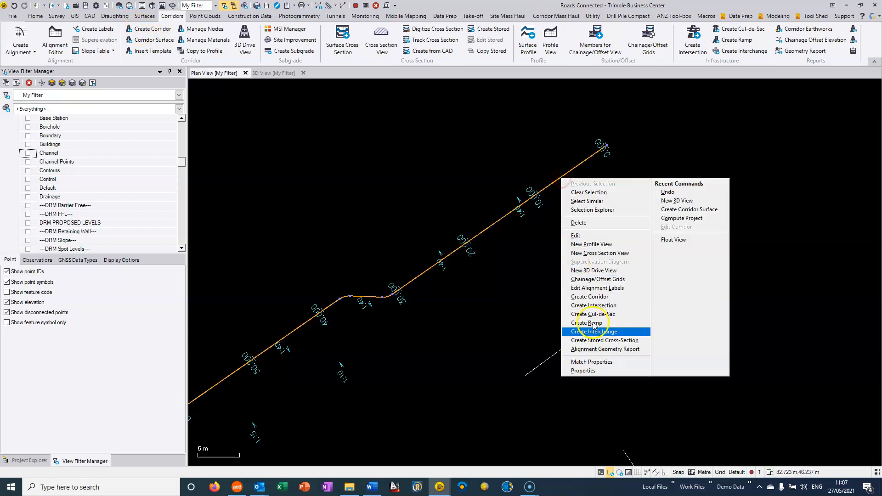
left_click(588, 370)
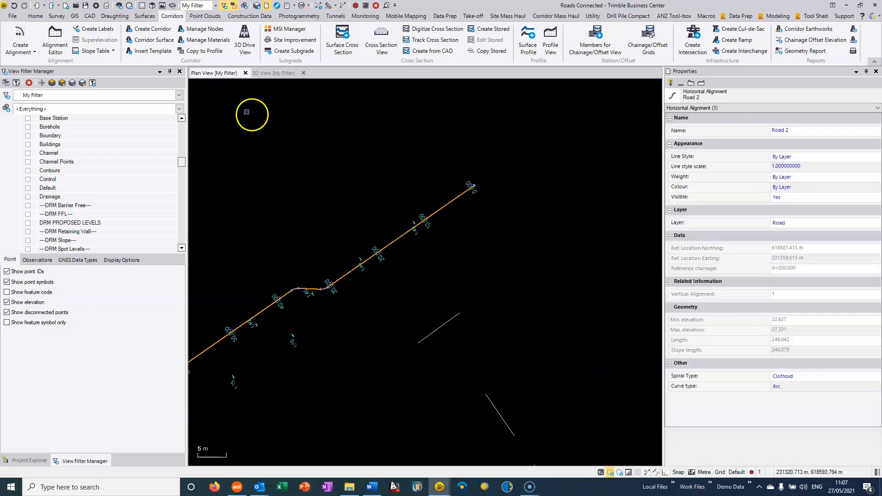
Create the Road 2 corridor from the Road 2 horizontal and vertical alignments and insert a new-definition template at start chainage 0
left_click(155, 31)
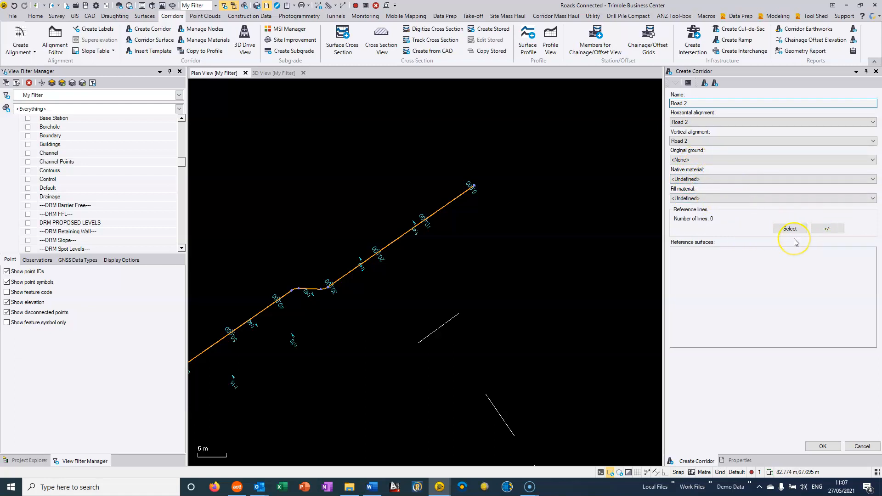
left_click(822, 446)
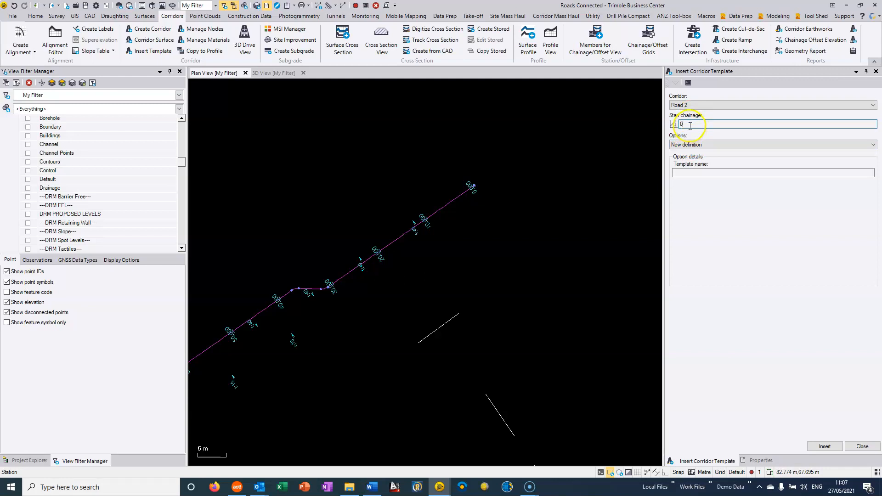
left_click(823, 448)
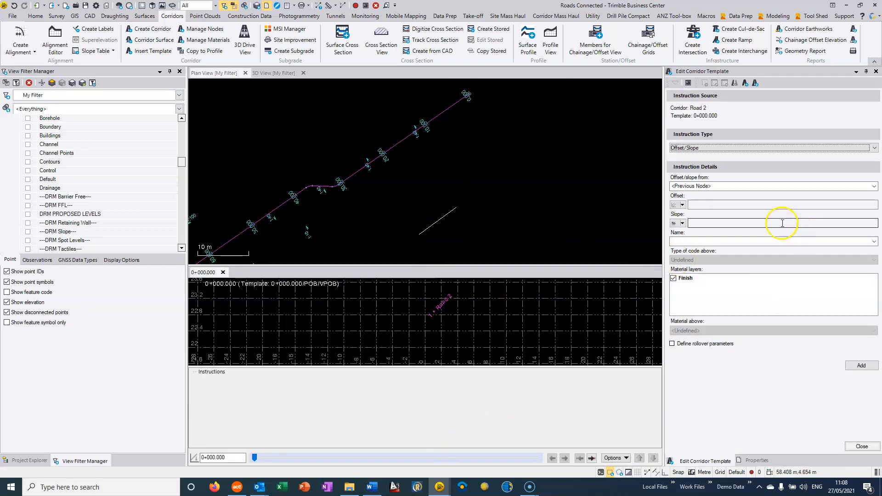
Add an Offset/Slope instruction from the Road 2 node with offset 2.750, slope -2.5% and name CR
left_click(706, 186)
left_click(699, 199)
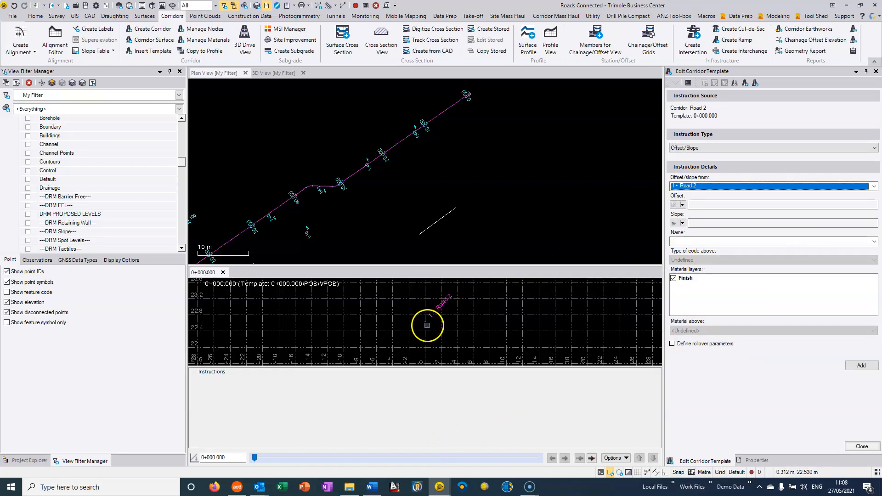
left_click(694, 205)
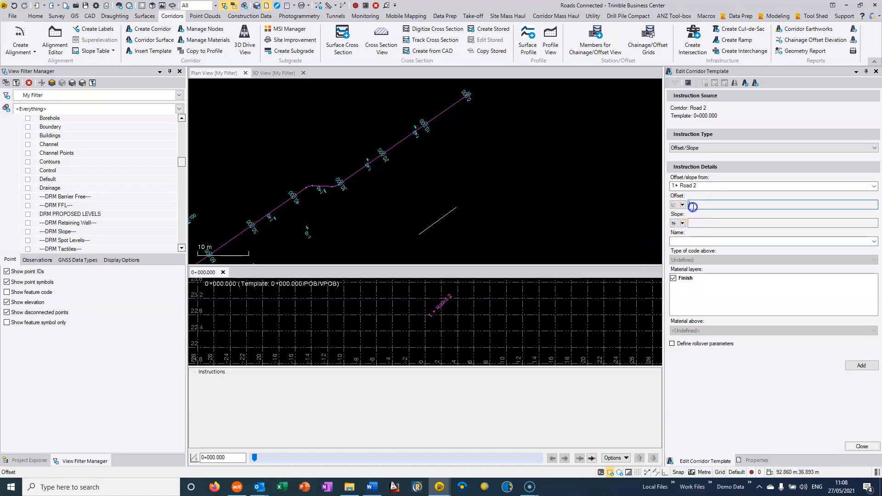
key("Tab")
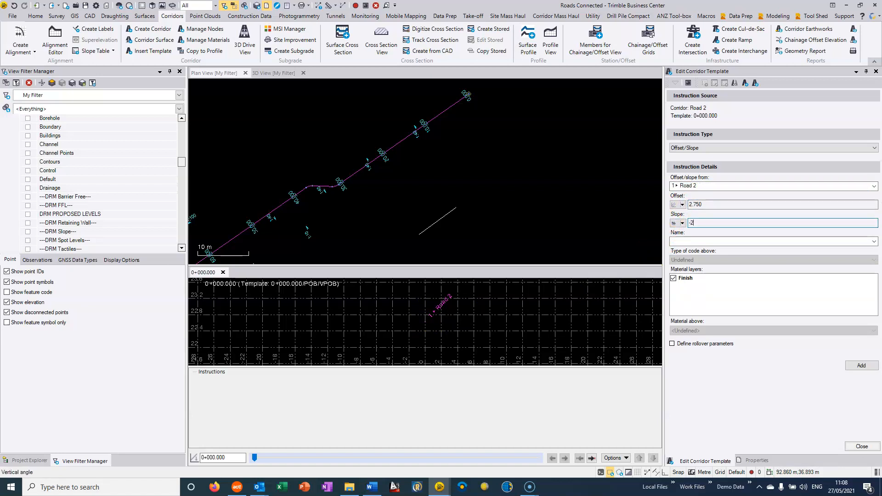
key("Tab")
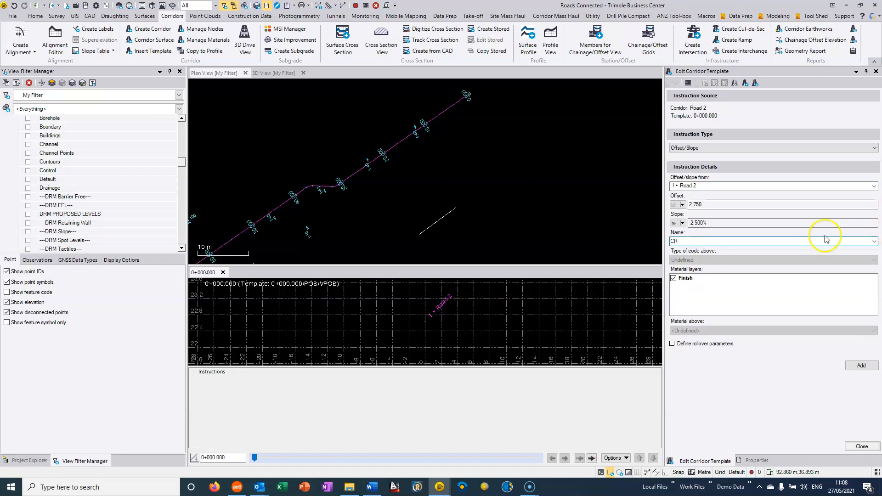
left_click(862, 368)
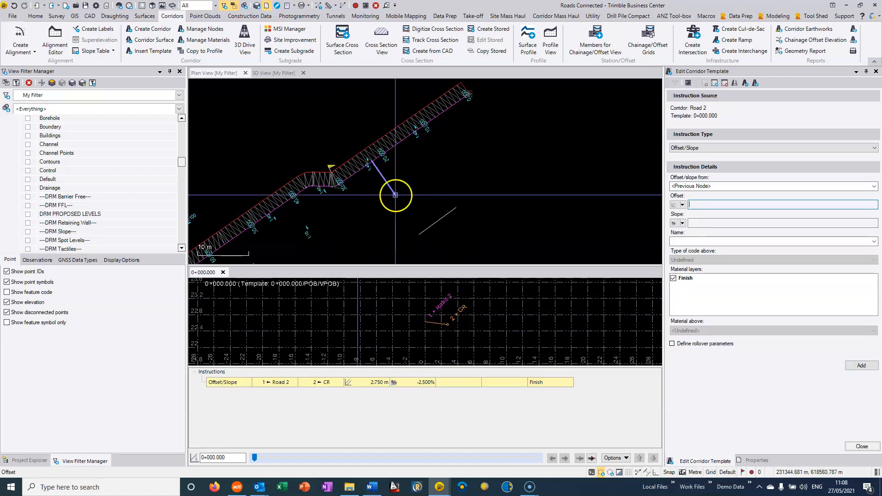
left_click(452, 250)
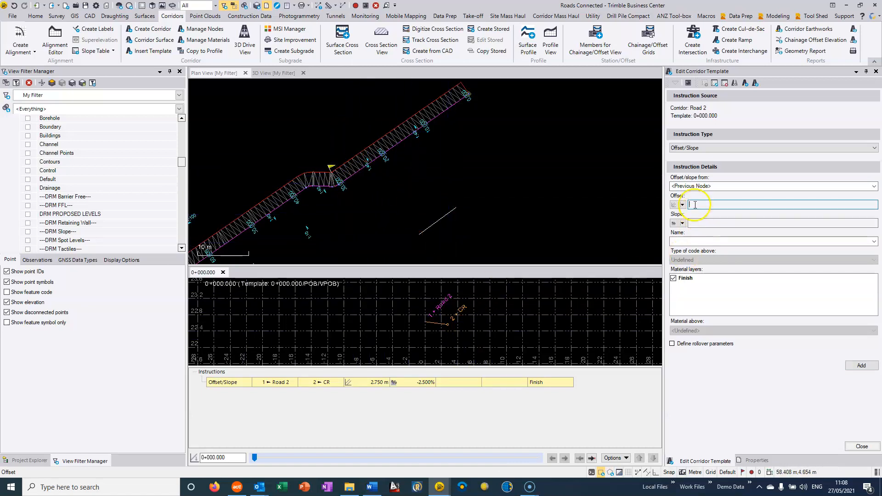
left_click(697, 186)
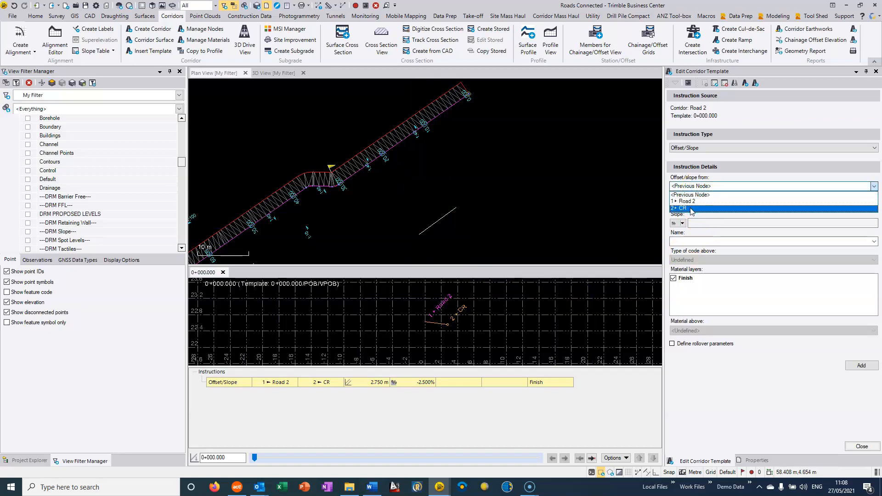
left_click(692, 209)
left_click(697, 205)
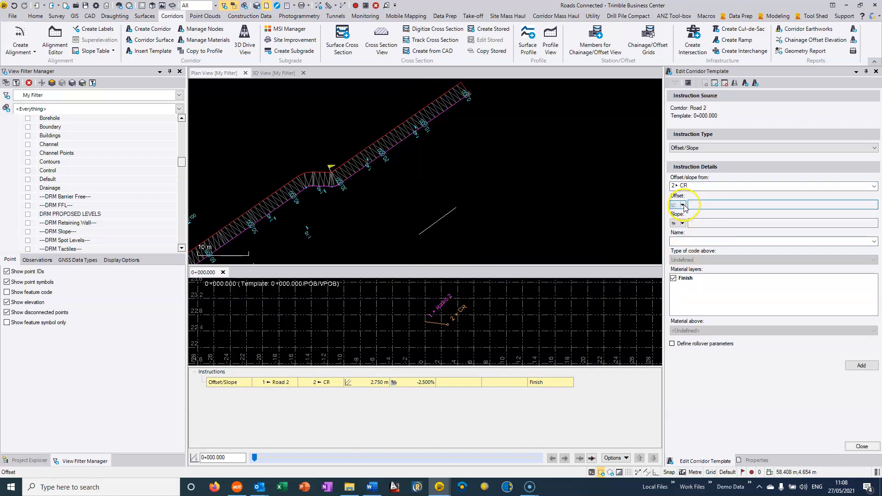
left_click(683, 224)
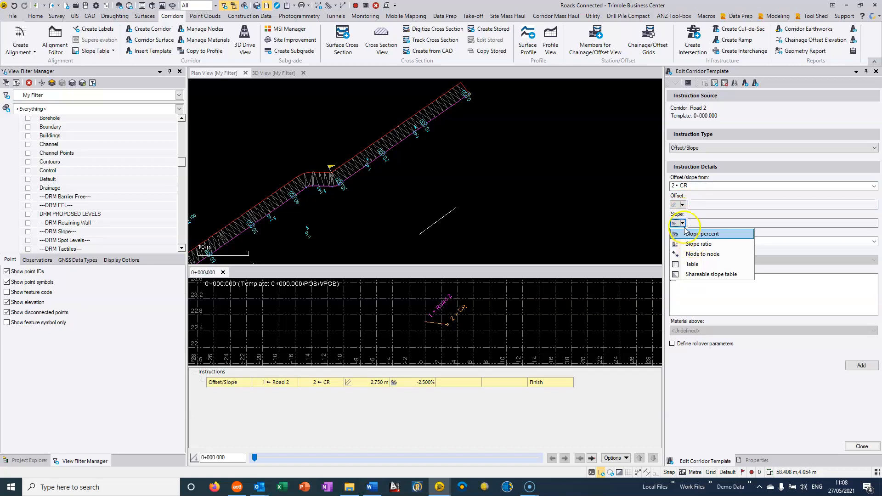
Add an Offset/Elevation instruction from the previous node with offset 0.005, elevation 0.100 and name TOK
left_click(684, 147)
left_click(690, 163)
left_click(682, 205)
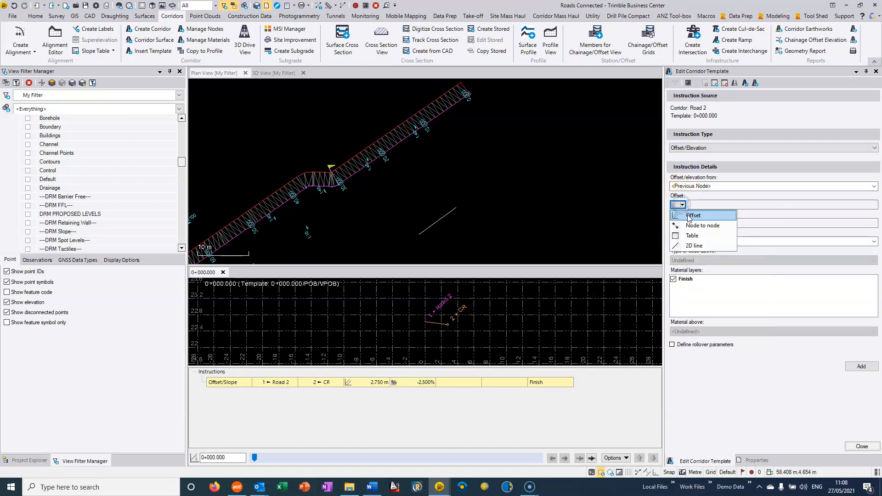
left_click(689, 216)
type("0.0")
key("Tab")
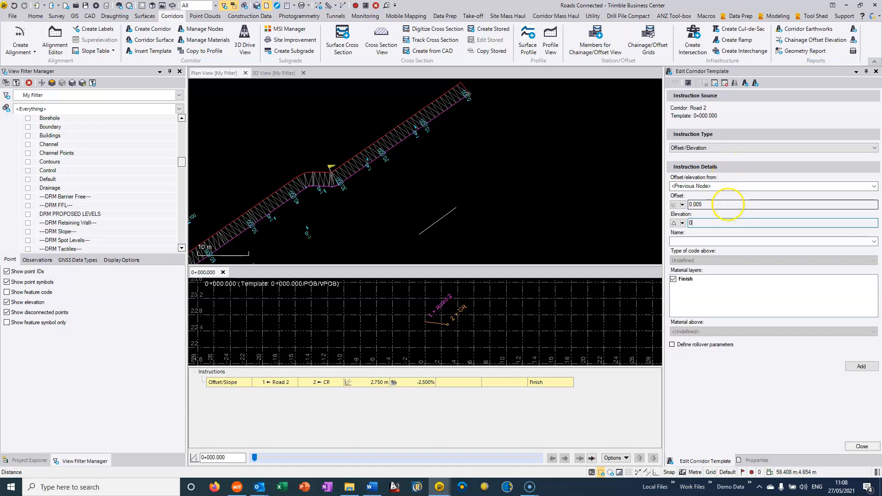
type("0.1")
left_click(681, 240)
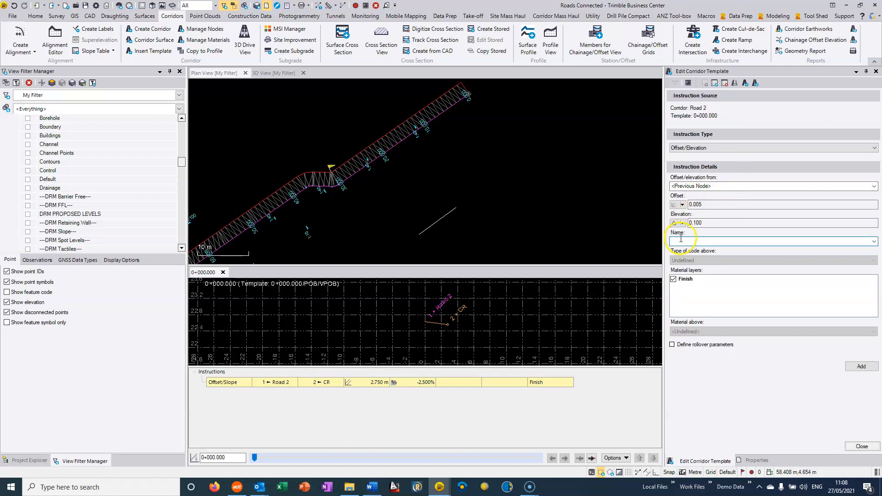
type("TOK")
left_click(861, 366)
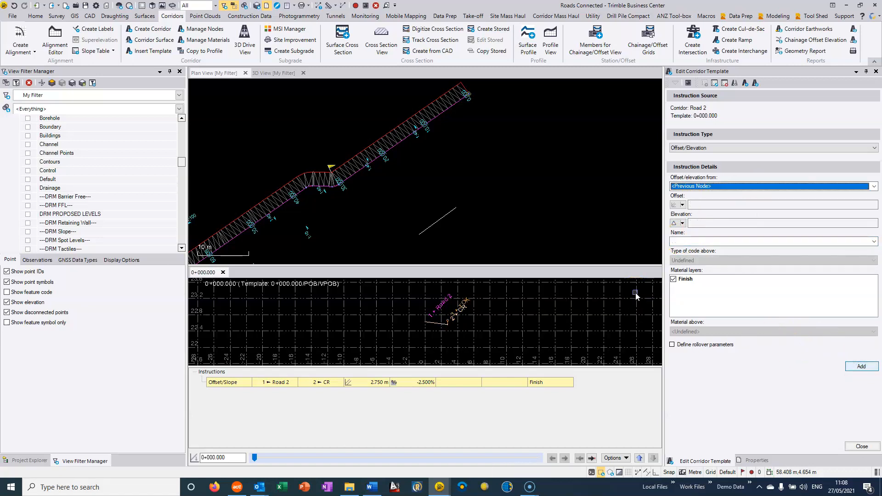
left_click(697, 186)
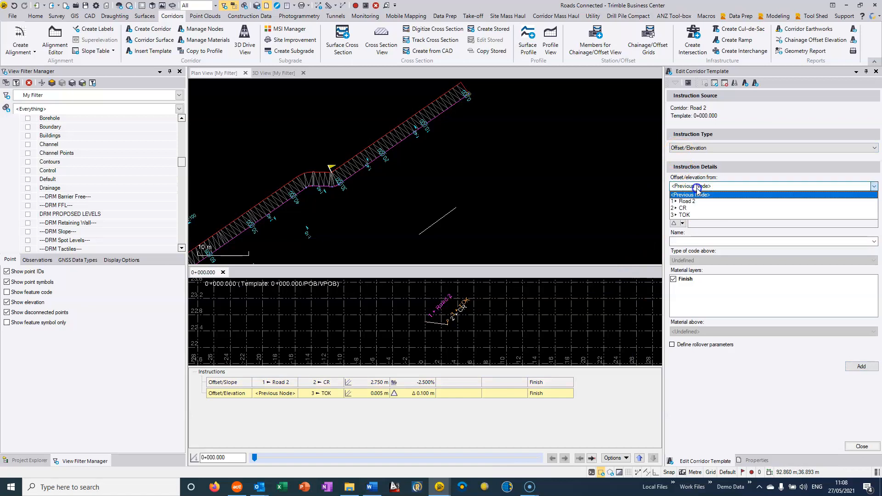
left_click(690, 215)
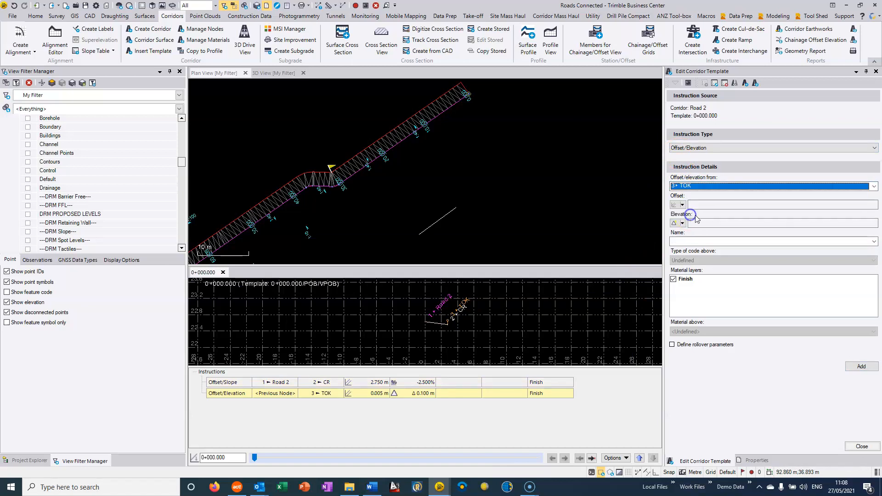
left_click(705, 206)
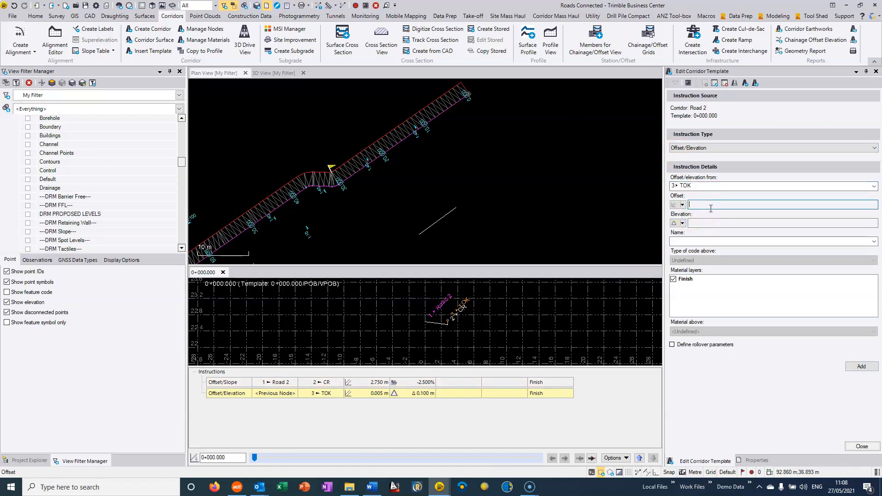
key("Tab")
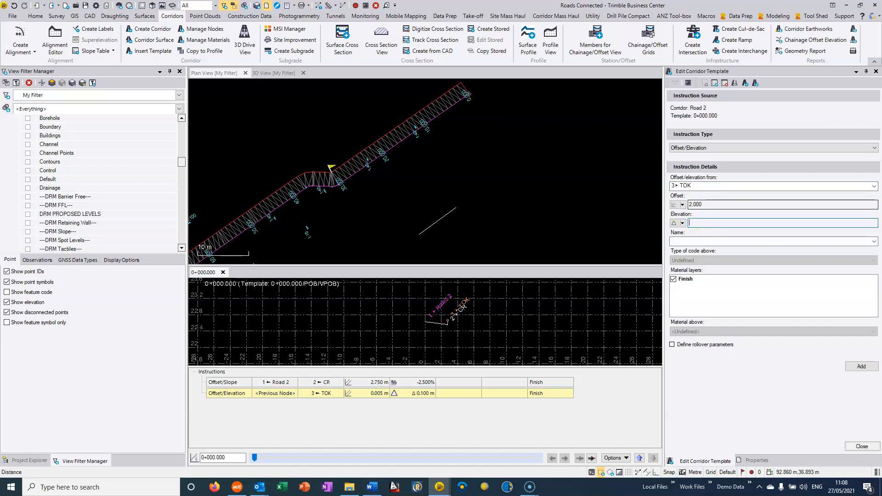
Add an Offset/Slope instruction from the TOK node with offset 2.000, slope 3.5% and name BOF
left_click(688, 146)
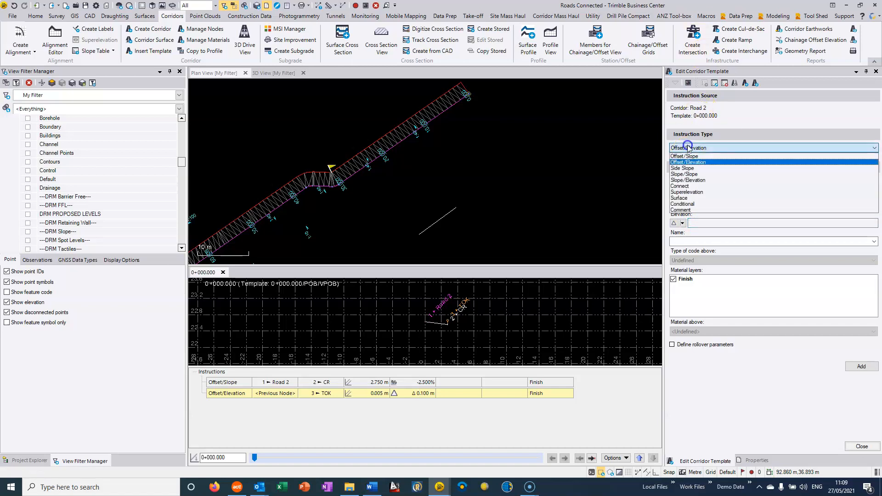
left_click(685, 156)
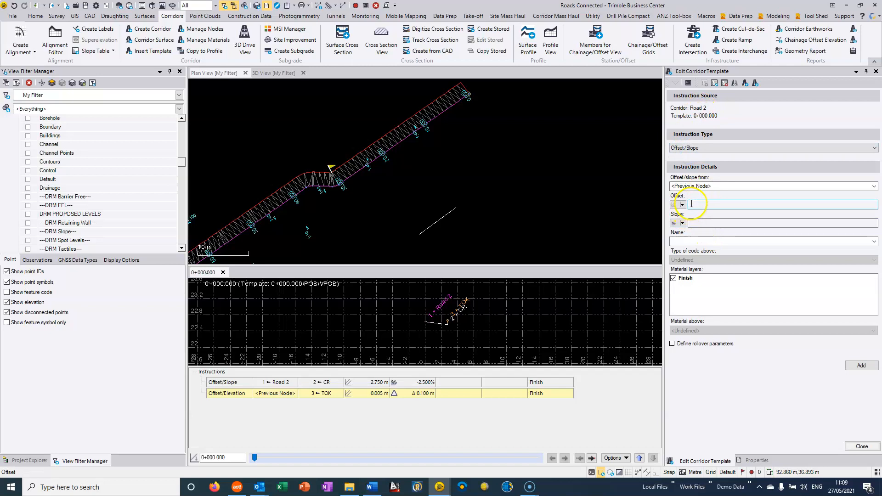
left_click(689, 185)
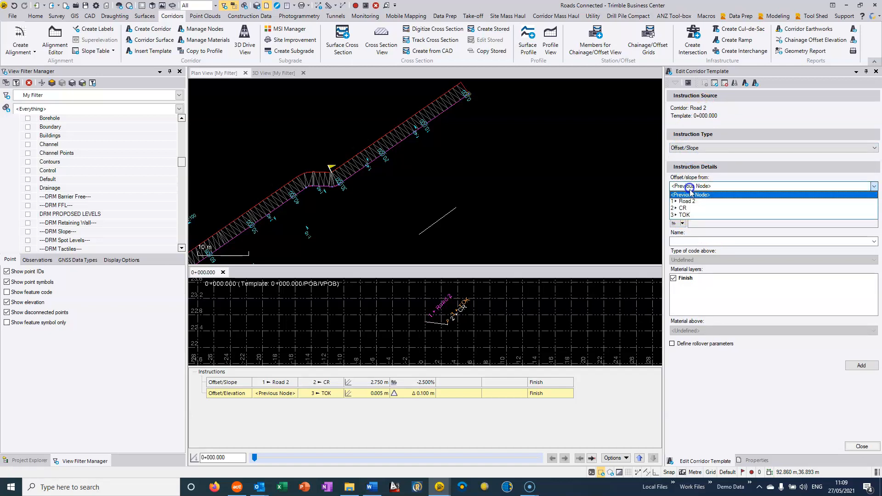
left_click(696, 213)
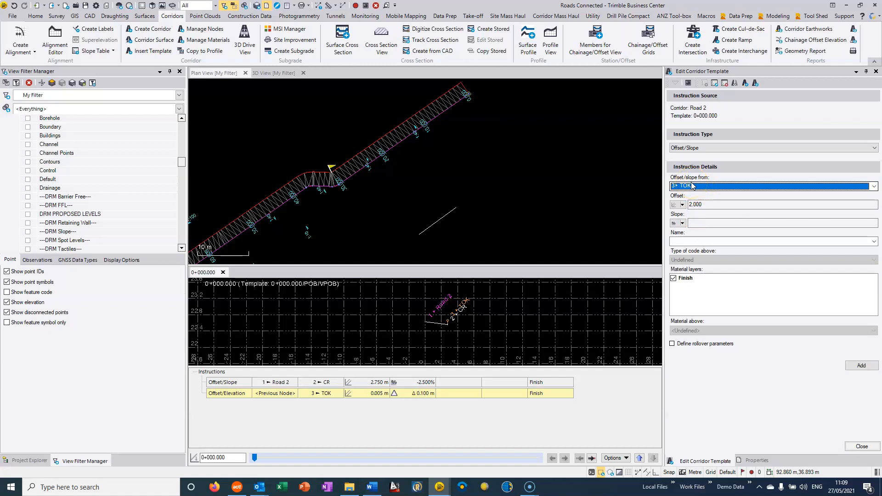
left_click(698, 223)
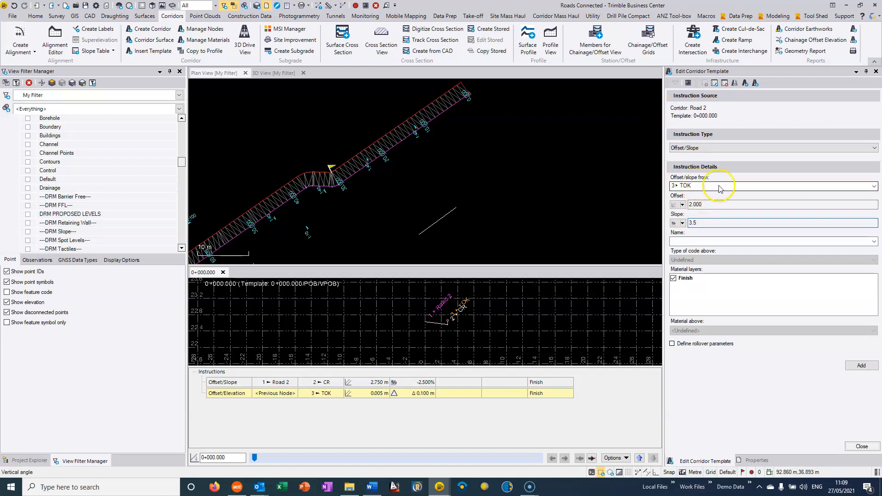
left_click(695, 240)
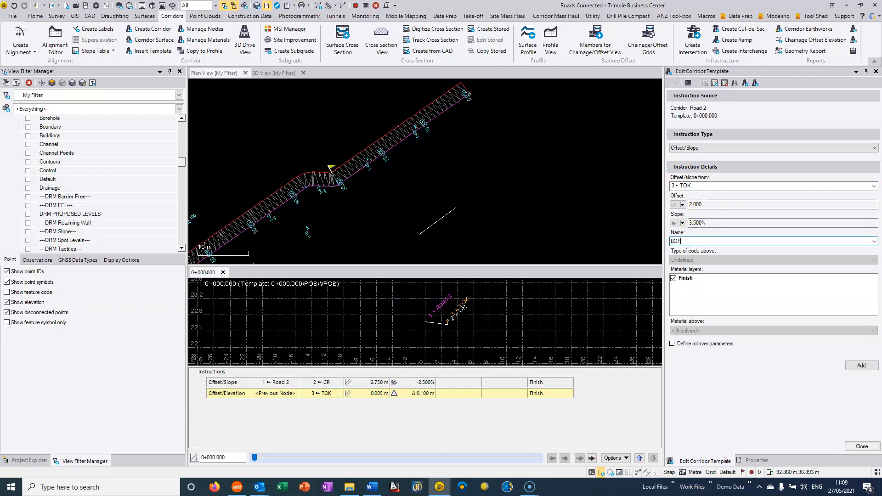
left_click(861, 366)
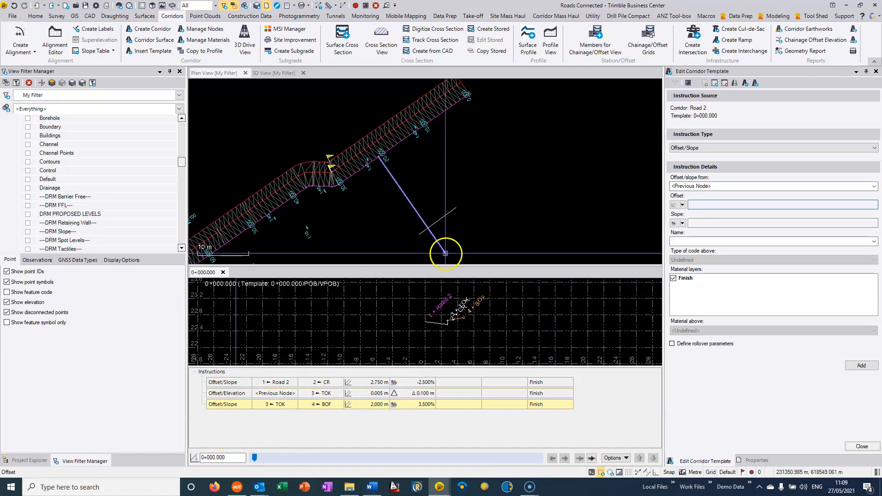
Mirror the CR, TOK and BOF template instructions to the opposite side of the Road 2 centreline
left_click(736, 84)
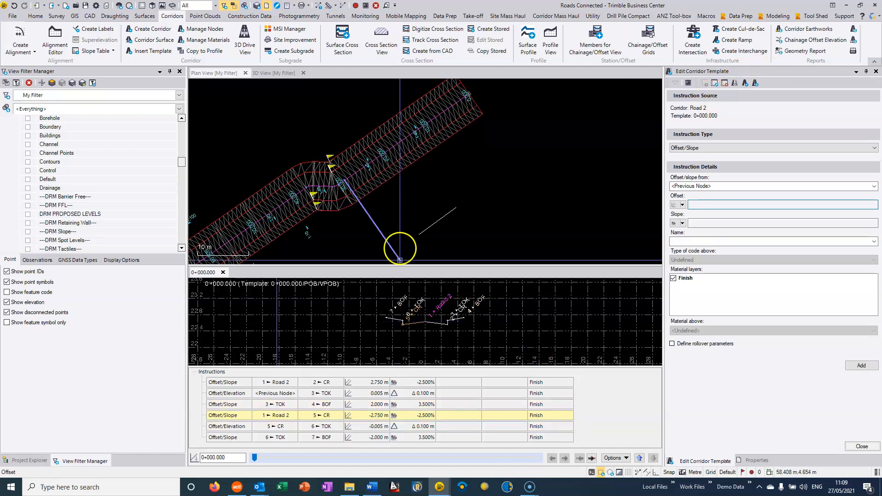
scroll(354, 172, "up", 5)
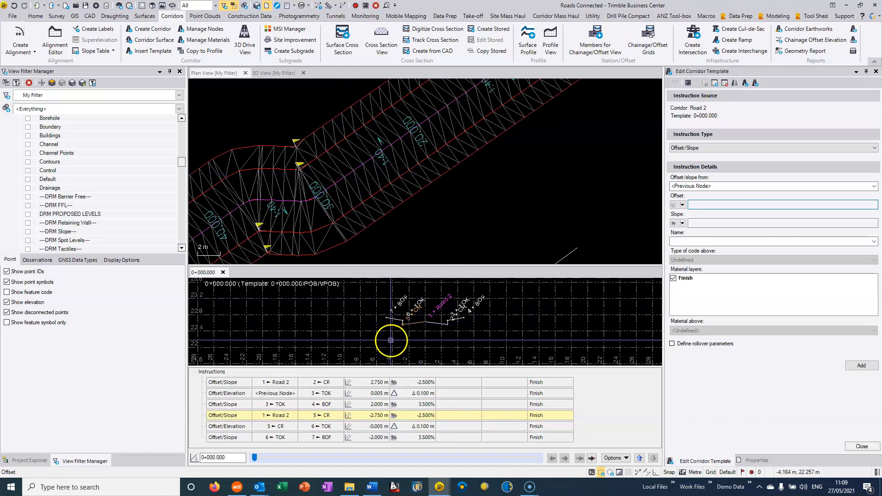
Examine the mirrored Road 2 template along the chainages in an enlarged cross-section view, then return to chainage 0
scroll(437, 330, "up", 3)
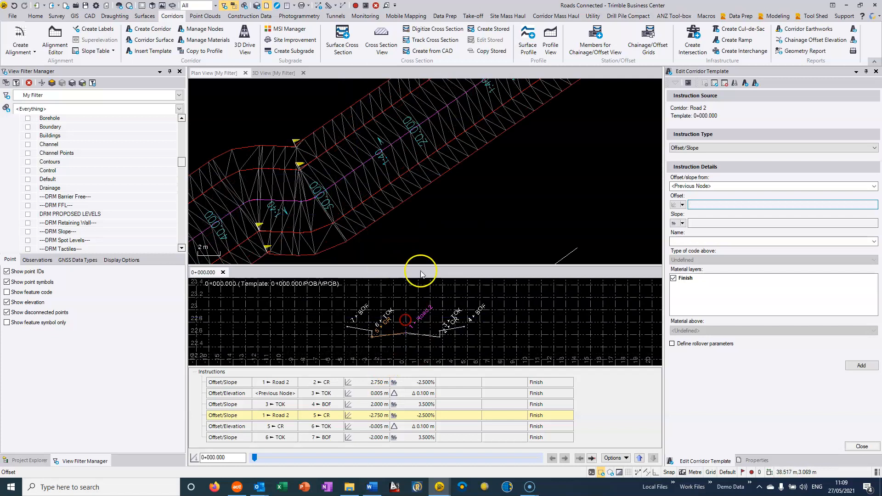
left_click_drag(417, 266, 418, 231)
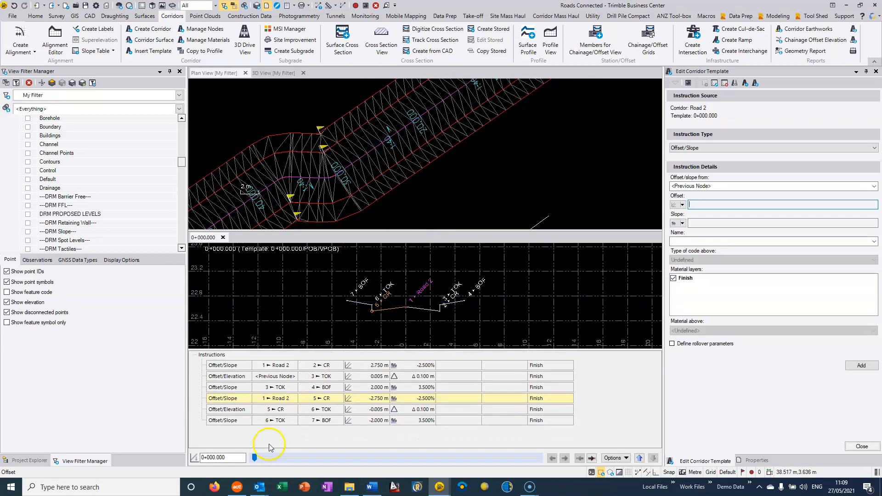
left_click_drag(256, 458, 448, 458)
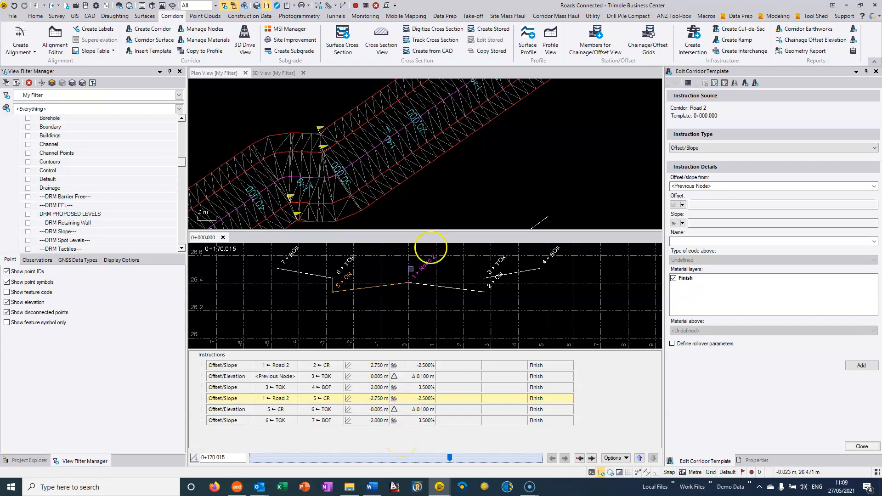
left_click_drag(450, 458, 254, 458)
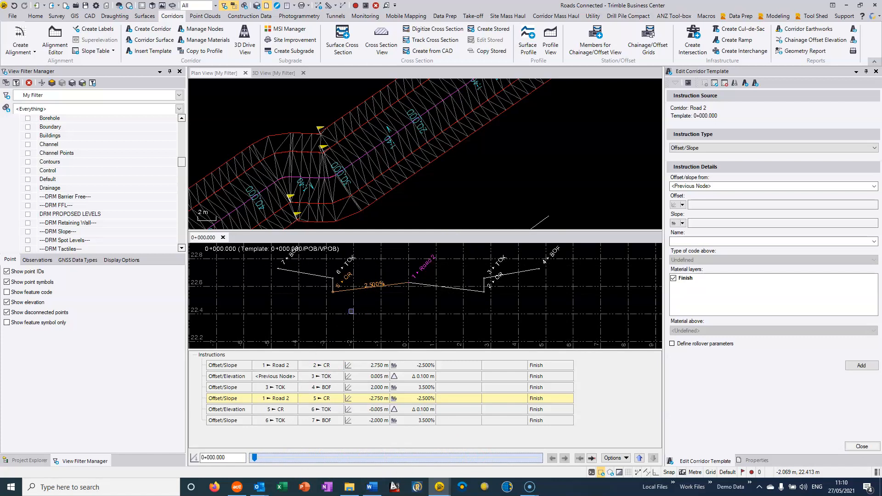
Edit the mirrored CR instruction at offset -2.750 so its slope is defined by a table
left_click(350, 301)
left_click(373, 295)
left_click(392, 400)
left_click(220, 402)
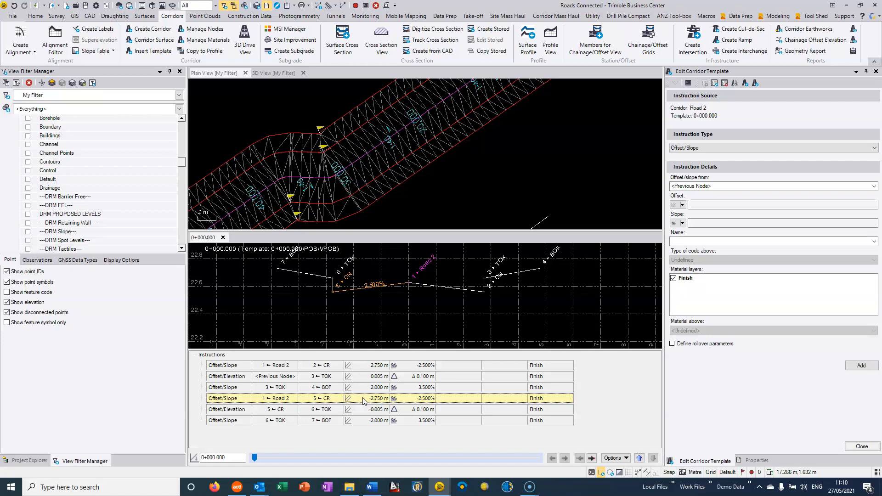
double_click(336, 401)
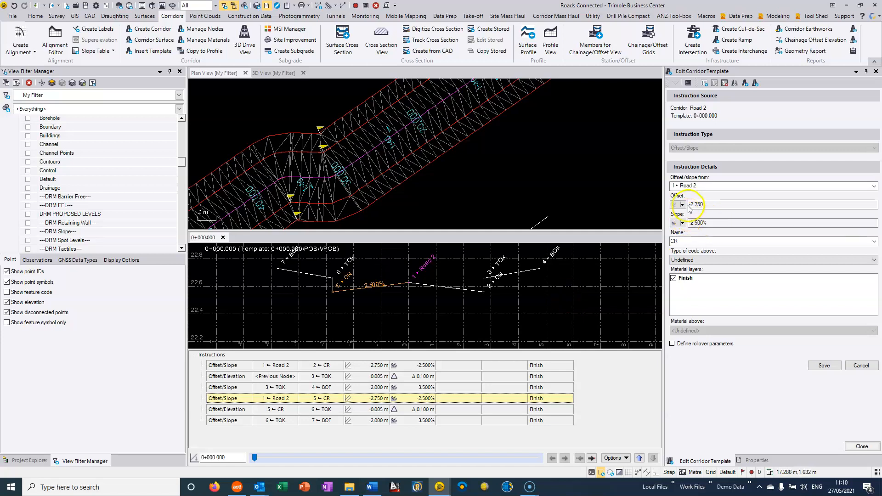
left_click(682, 223)
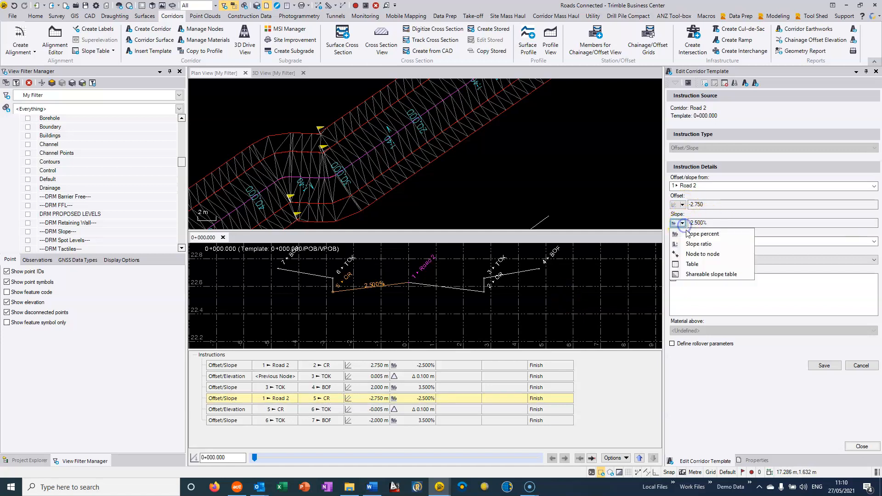
left_click(703, 265)
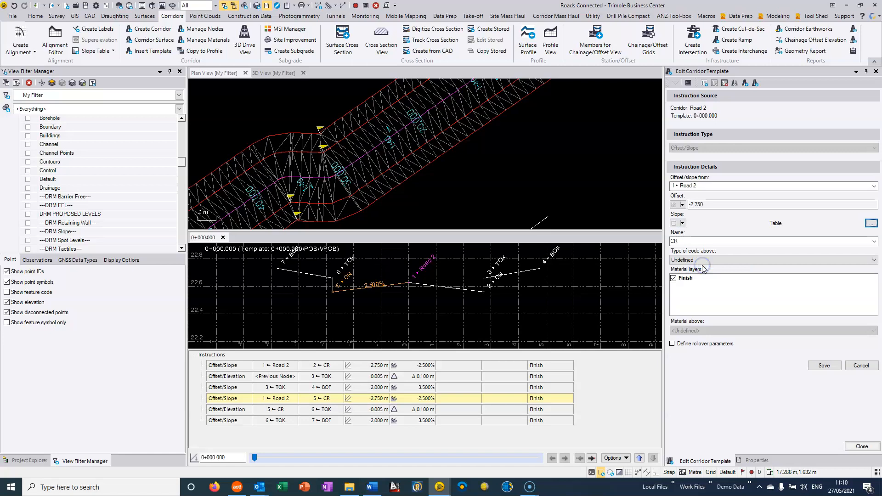
Start the CR slope table with a -2.5% slope at chainage 0
left_click(872, 224)
left_click(709, 106)
type("0")
key("Tab")
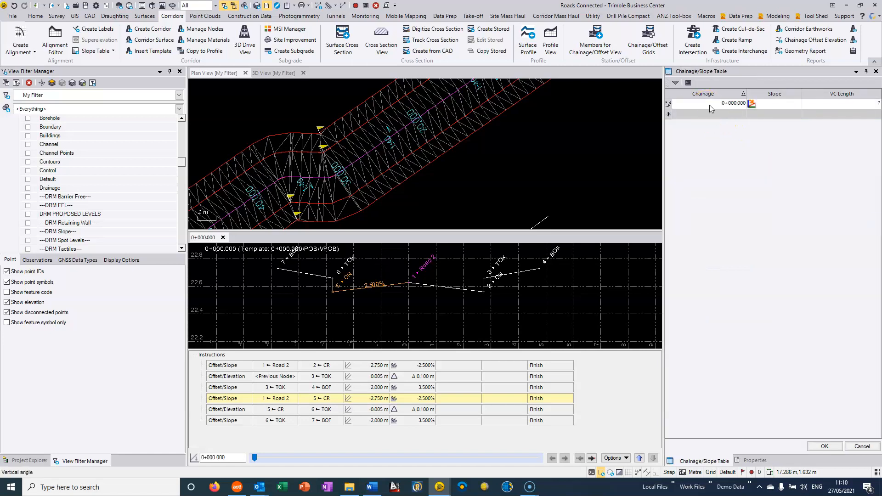
type("-2.5")
key("Return")
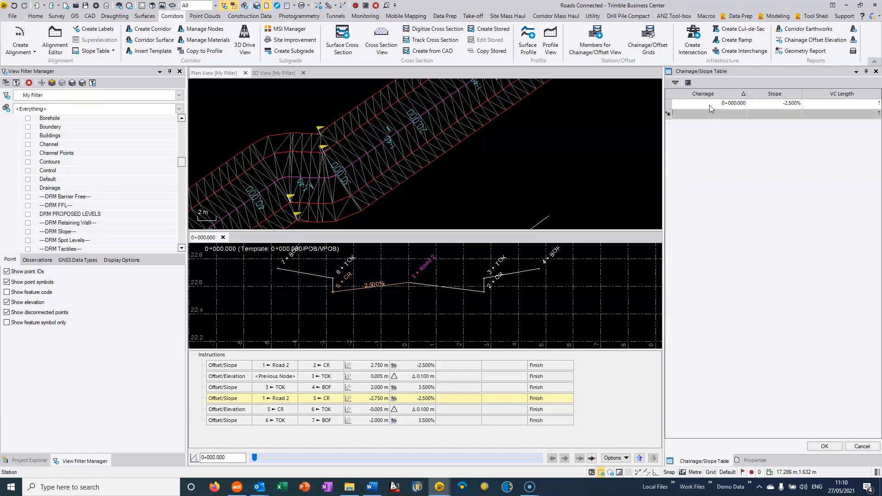
Add a chainage 50 row with a -2.5% slope to the CR slope table
left_click(714, 116)
type("50")
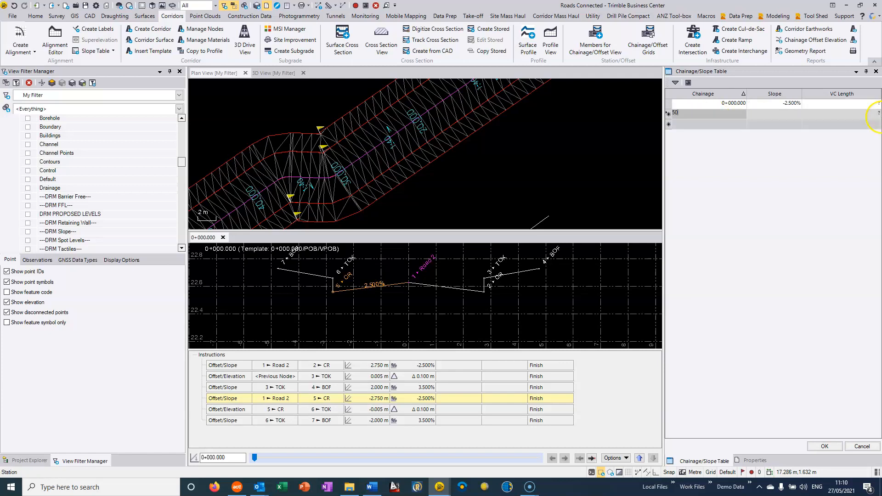
key("Tab")
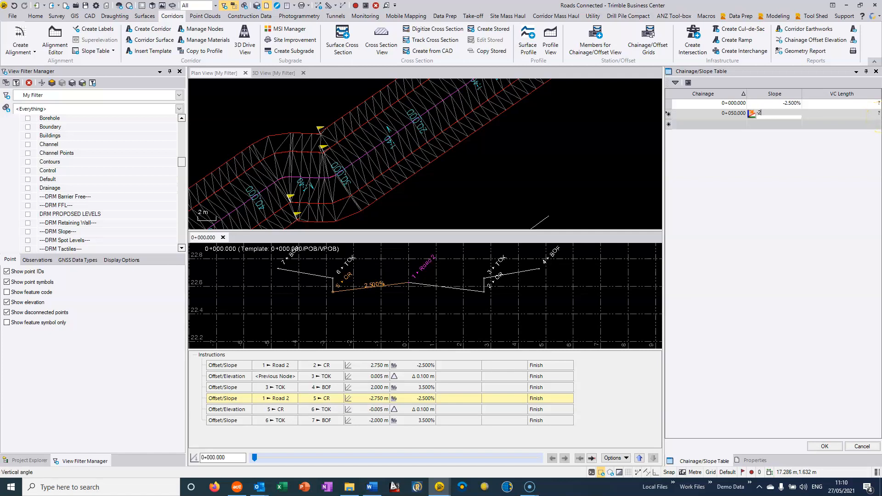
type("-2.5")
key("Return")
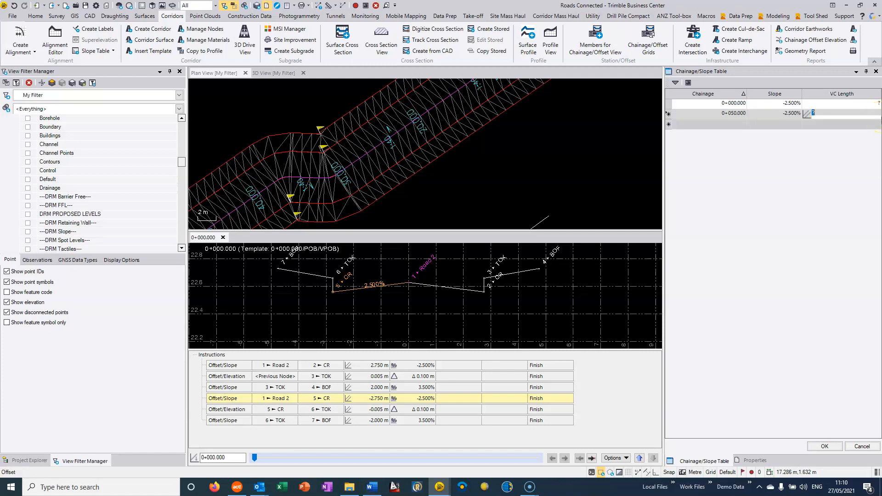
Add a chainage 70 row with a 2.5% slope, then accept the table and save the CR instruction
left_click(713, 126)
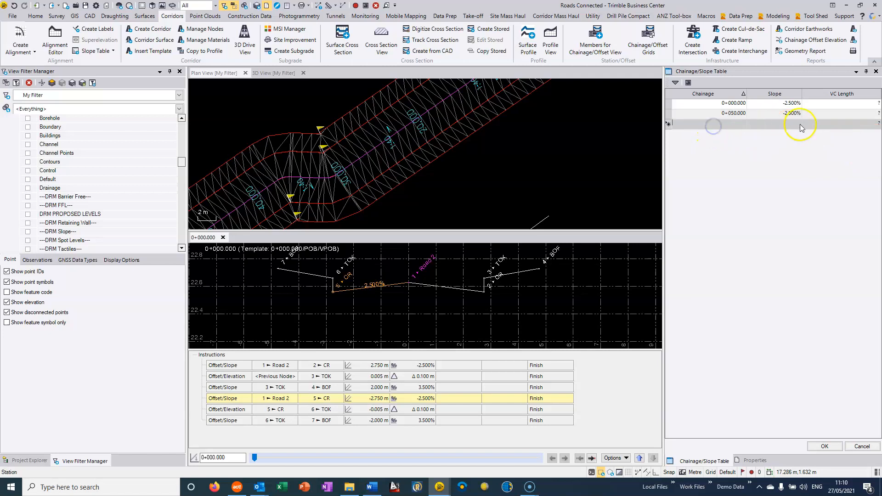
type("70")
key("Tab")
type("2.5")
key("Tab")
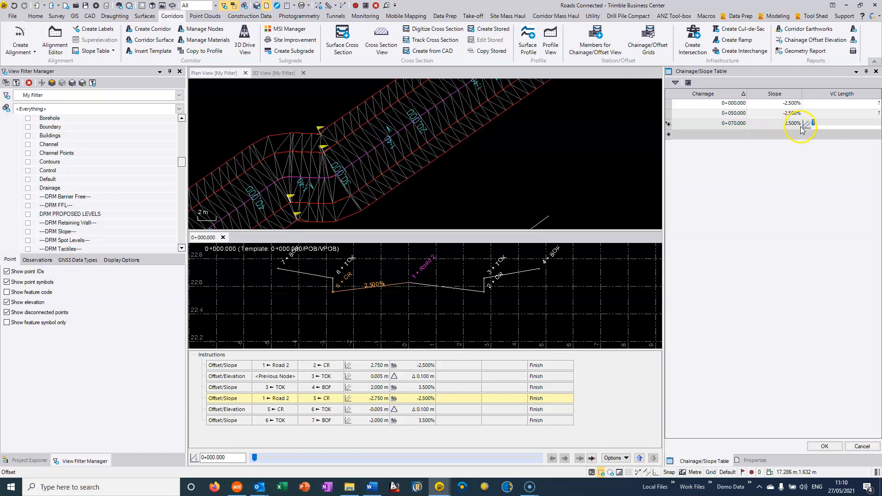
left_click(825, 446)
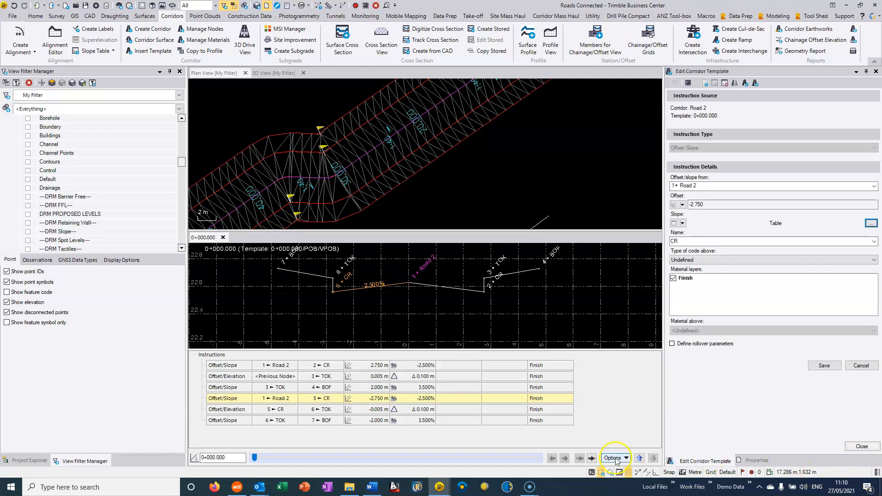
left_click(824, 366)
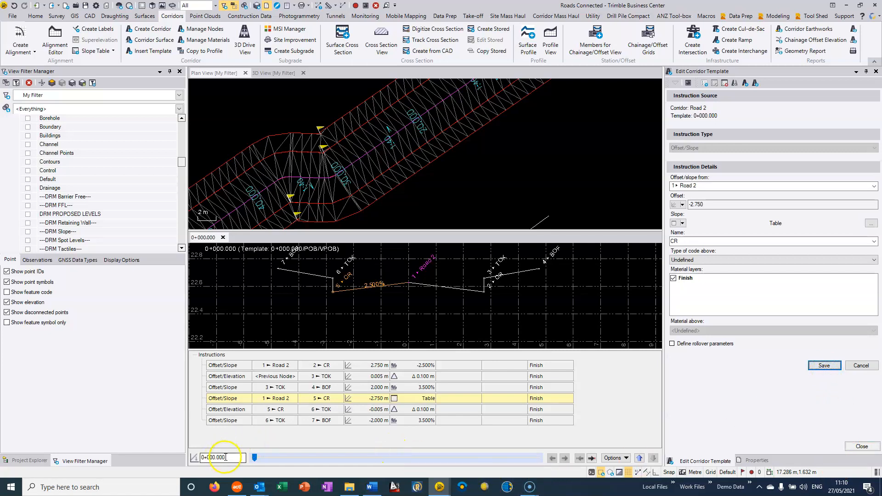
Examine the Road 2 cross-section near chainage 48 and the corridor surface in the 3D view, then return to the plan view
left_click_drag(254, 457, 310, 461)
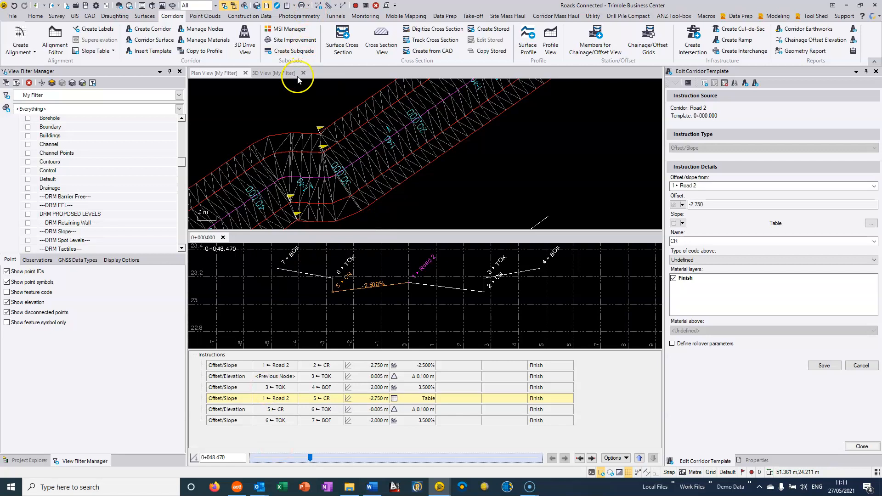
left_click(270, 73)
left_click_drag(417, 150, 396, 144)
scroll(396, 143, "up", 6)
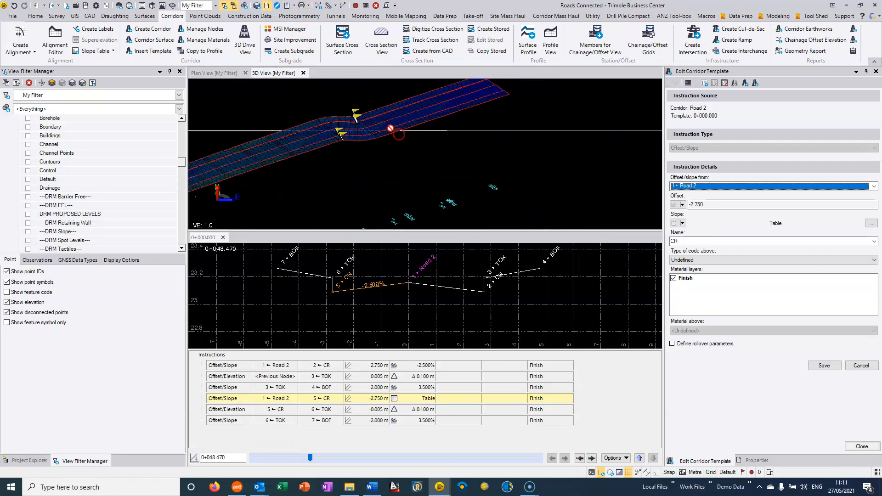
left_click_drag(340, 120, 360, 130)
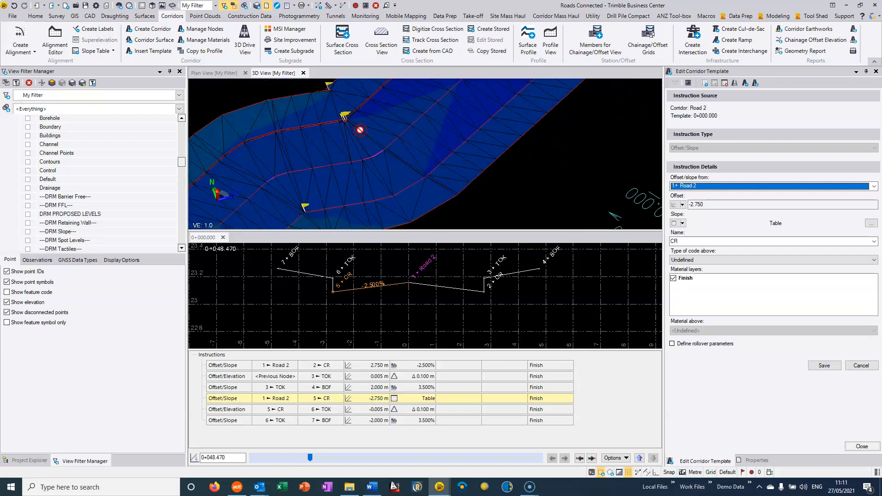
left_click(237, 75)
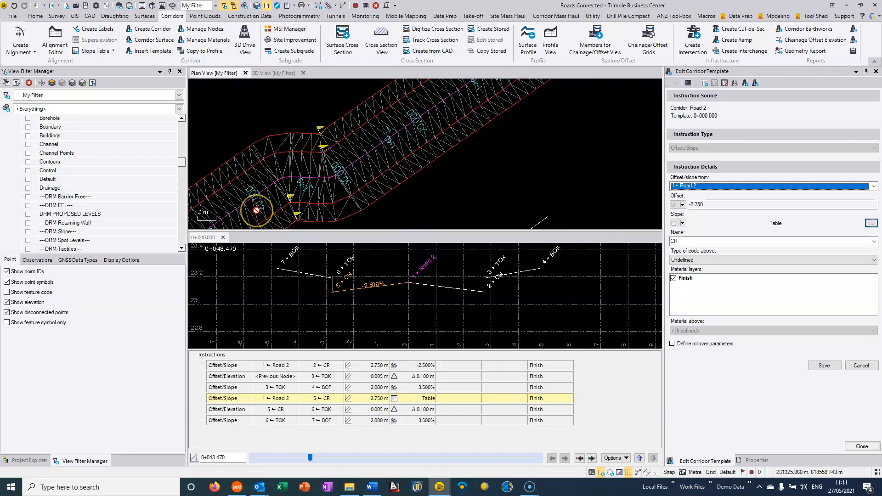